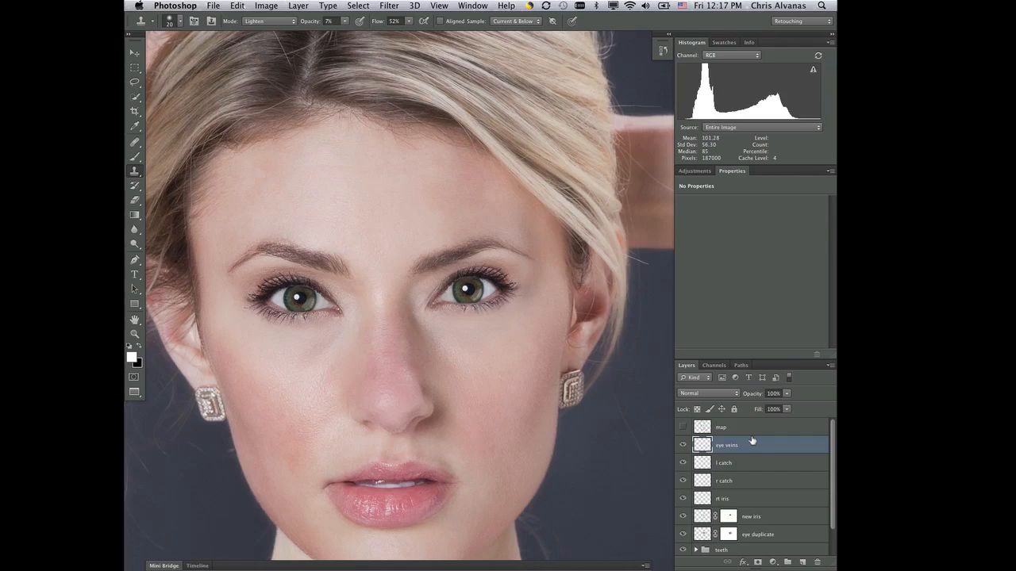
# Select the whites of both eyes by painting them in Quick Mask with a soft round 60 px black brush.
pyautogui.press('b')
pyautogui.press('x')
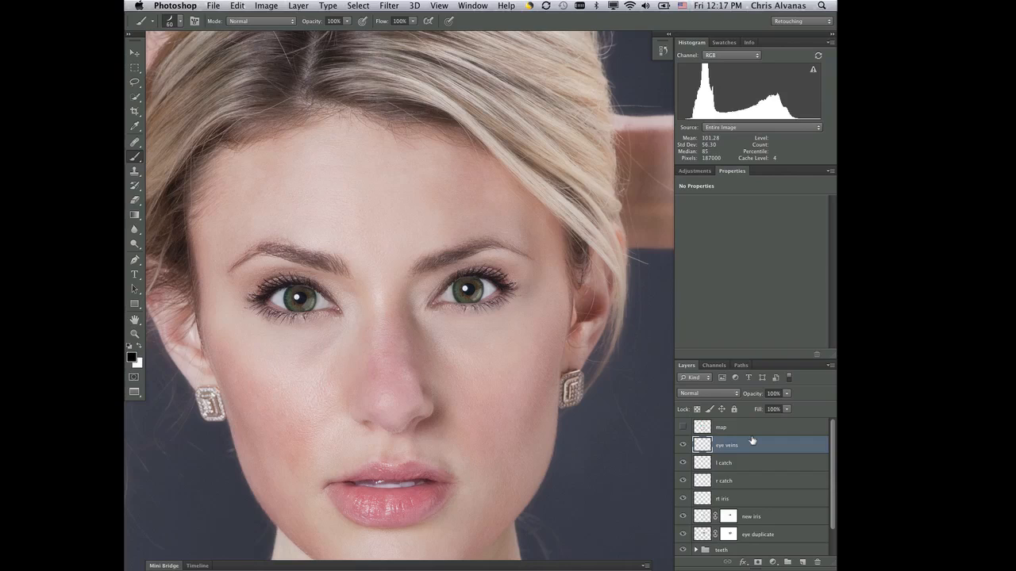
pyautogui.press('q')
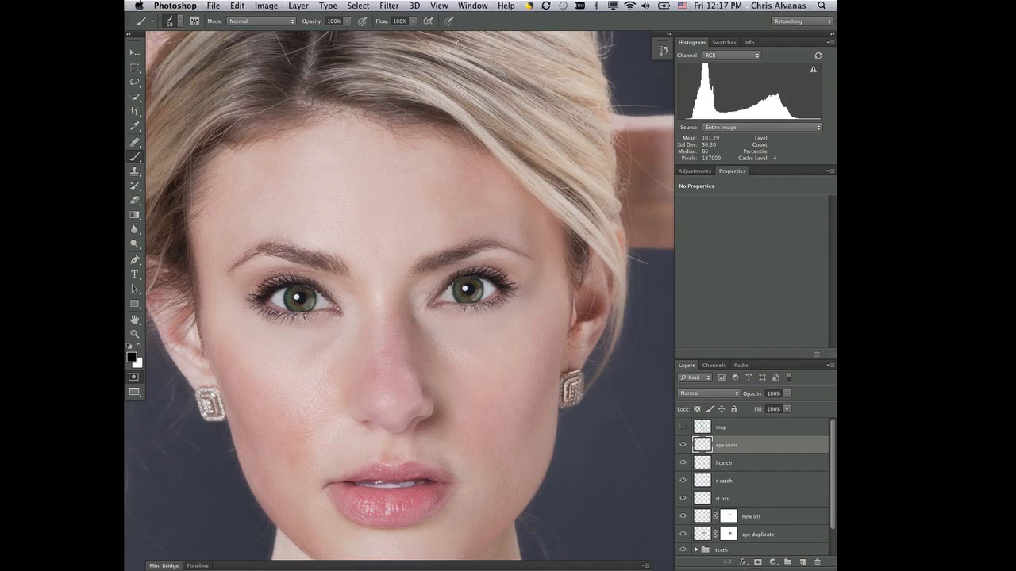
pyautogui.click(179, 21)
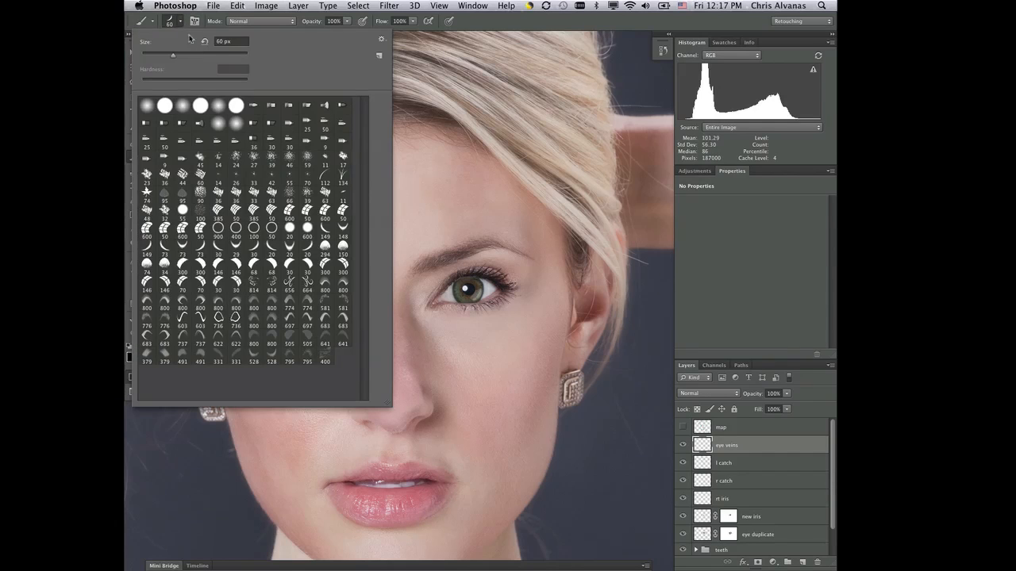
pyautogui.click(149, 107)
pyautogui.click(582, 28)
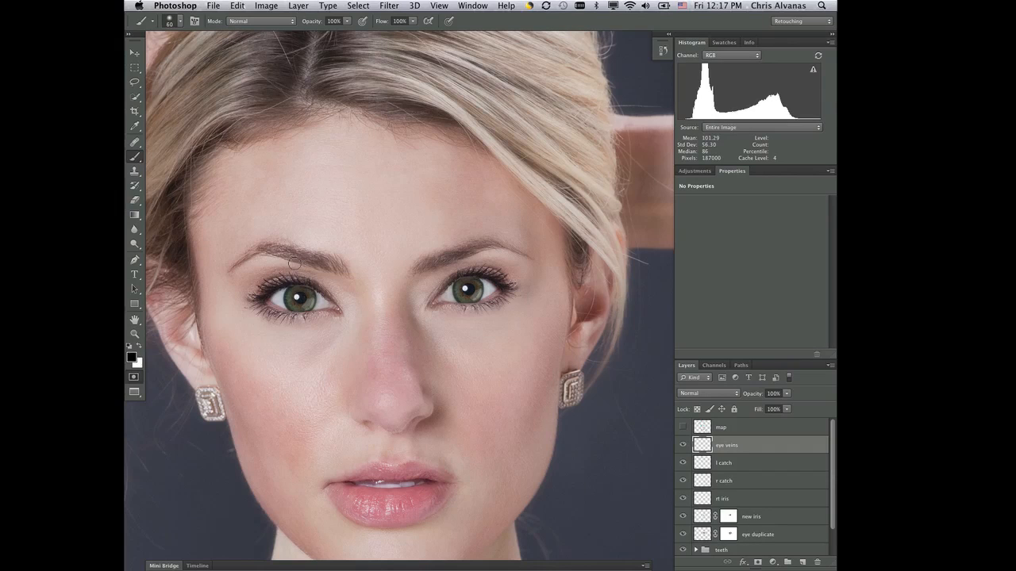
pyautogui.moveTo(284, 288)
pyautogui.mouseDown()
pyautogui.moveTo(279, 316)
pyautogui.moveTo(280, 299)
pyautogui.moveTo(316, 297)
pyautogui.moveTo(318, 313)
pyautogui.moveTo(335, 311)
pyautogui.moveTo(318, 308)
pyautogui.mouseUp()
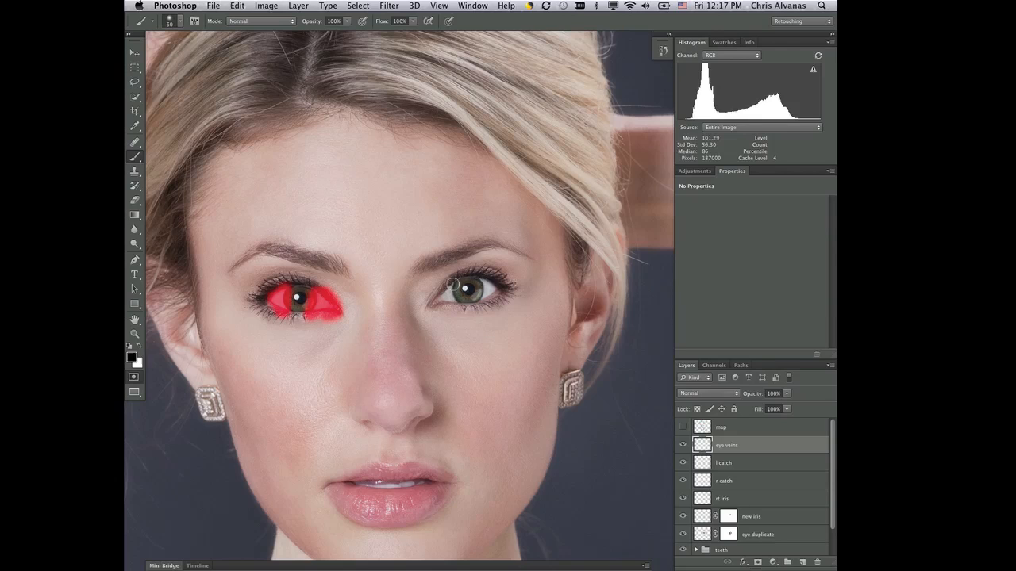
pyautogui.moveTo(455, 290)
pyautogui.mouseDown()
pyautogui.moveTo(441, 300)
pyautogui.moveTo(499, 284)
pyautogui.moveTo(486, 276)
pyautogui.moveTo(486, 300)
pyautogui.moveTo(497, 286)
pyautogui.mouseUp()
pyautogui.press('q')
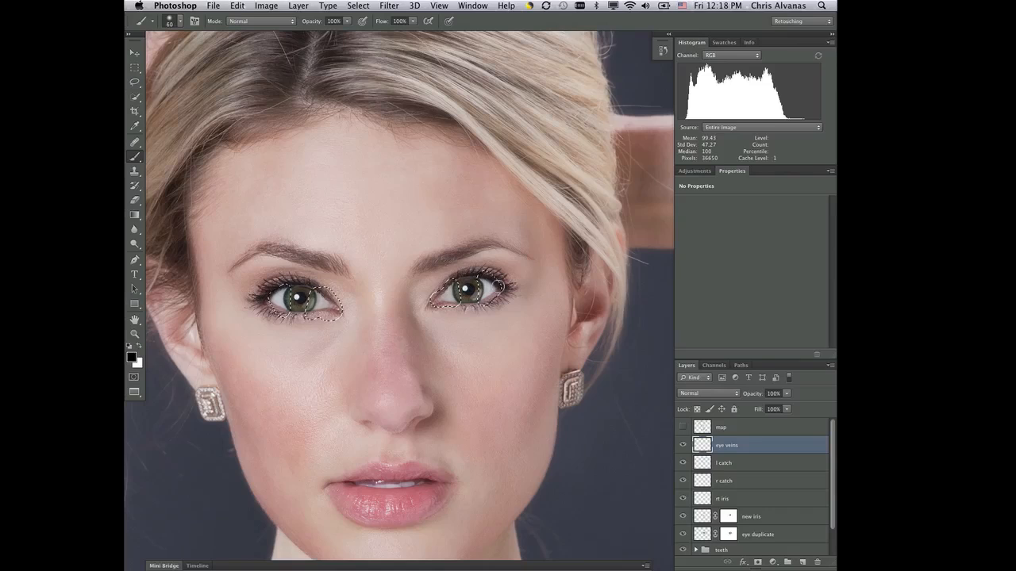
# Add a Curves adjustment layer from the eye-white selection and raise the curve's midpoint to brighten the whites.
pyautogui.click(701, 173)
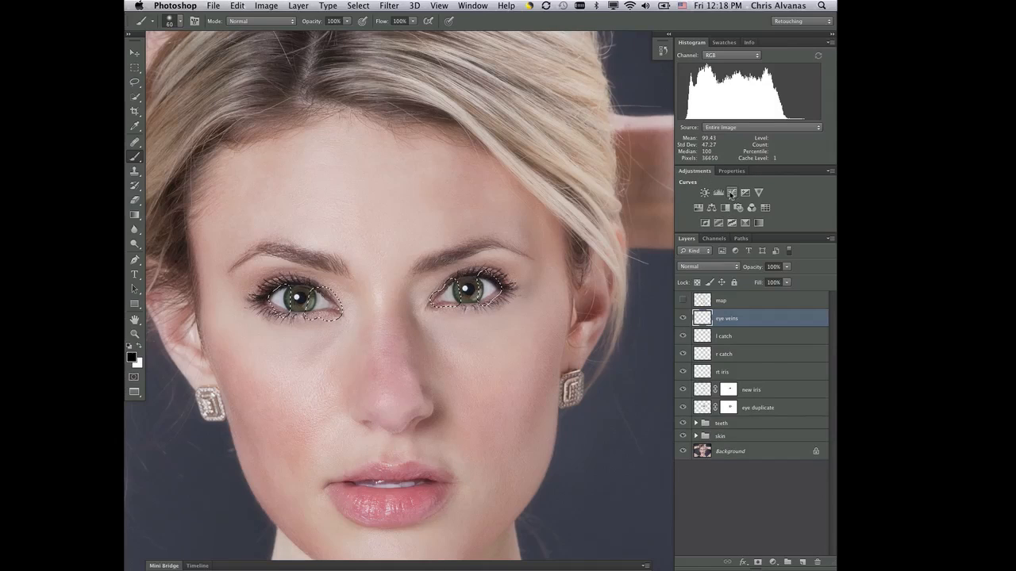
pyautogui.click(731, 199)
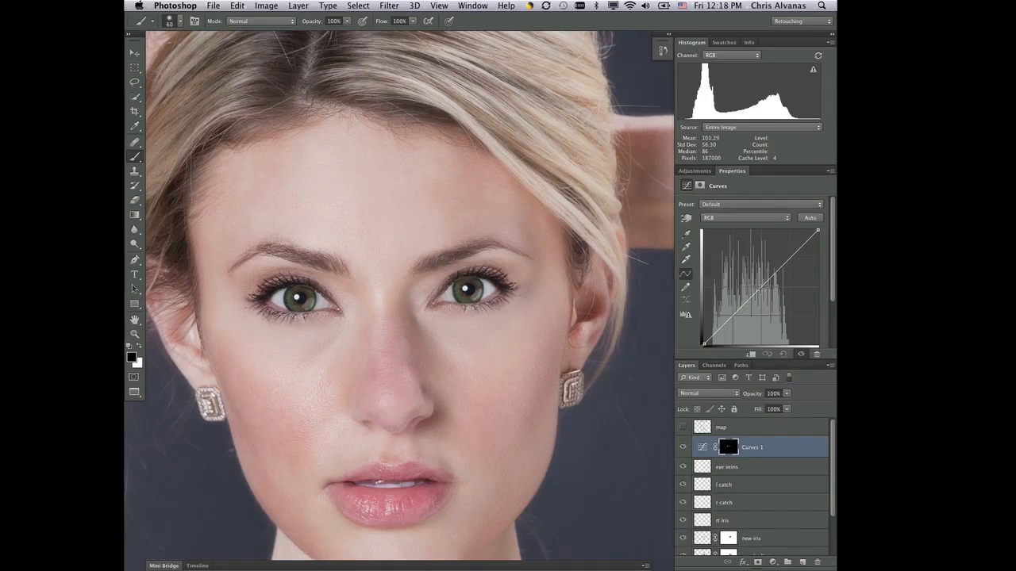
pyautogui.moveTo(759, 287)
pyautogui.mouseDown()
pyautogui.moveTo(760, 267)
pyautogui.moveTo(755, 277)
pyautogui.mouseUp()
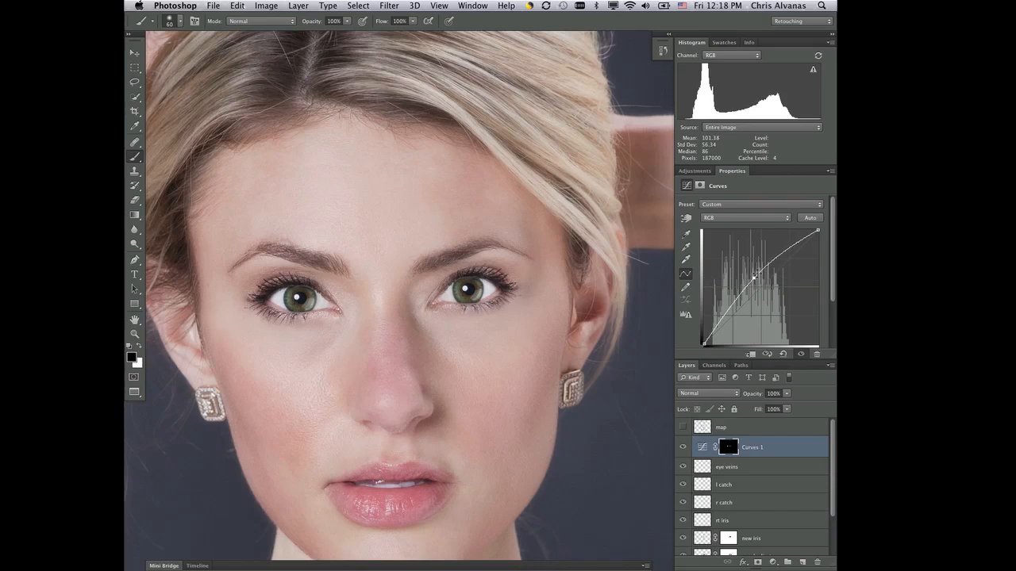
# Target the Curves 1 layer's mask and compare the eyes with the adjustment hidden and shown.
pyautogui.click(730, 449)
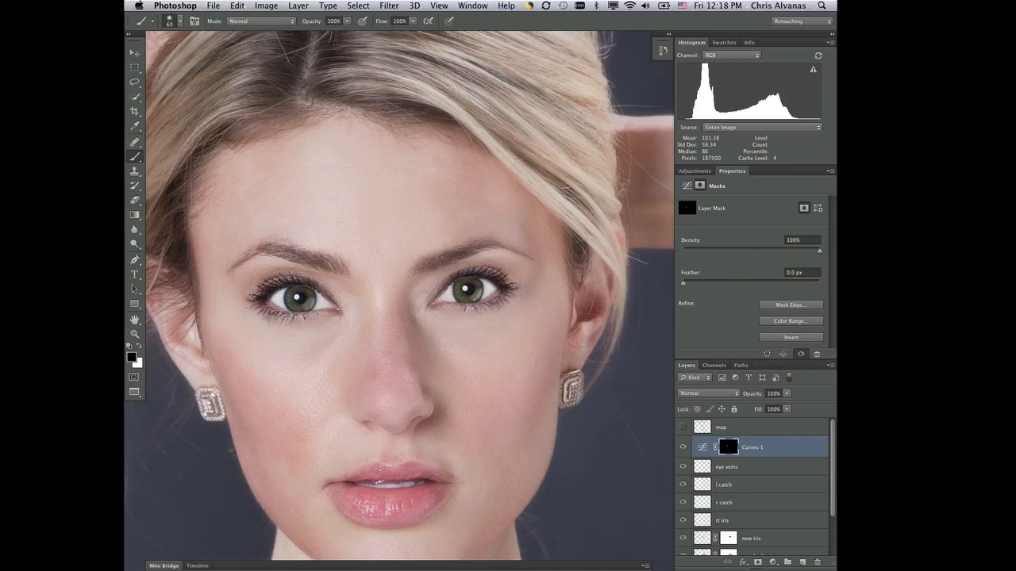
pyautogui.click(683, 447)
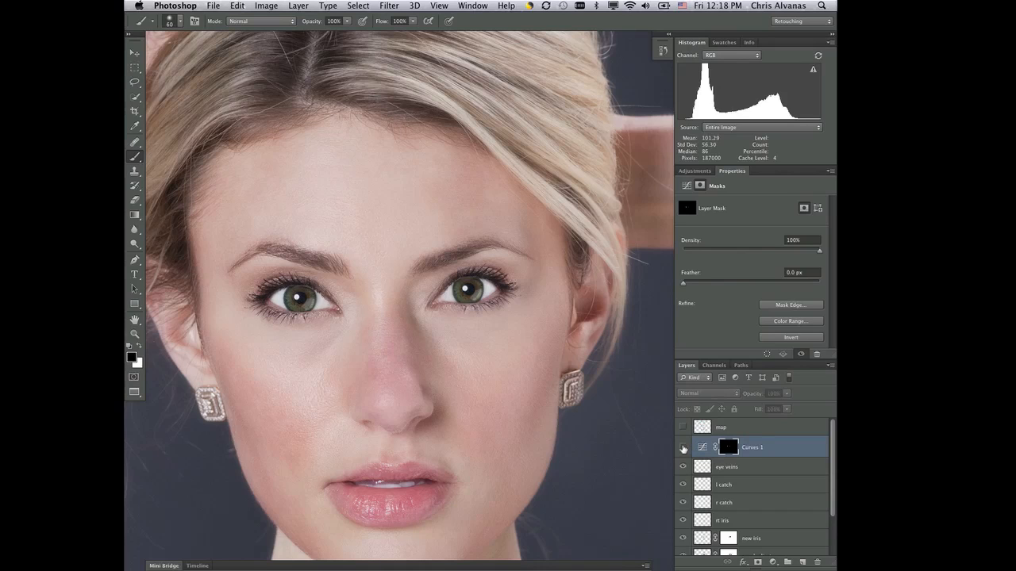
pyautogui.click(683, 448)
pyautogui.click(682, 447)
pyautogui.click(683, 448)
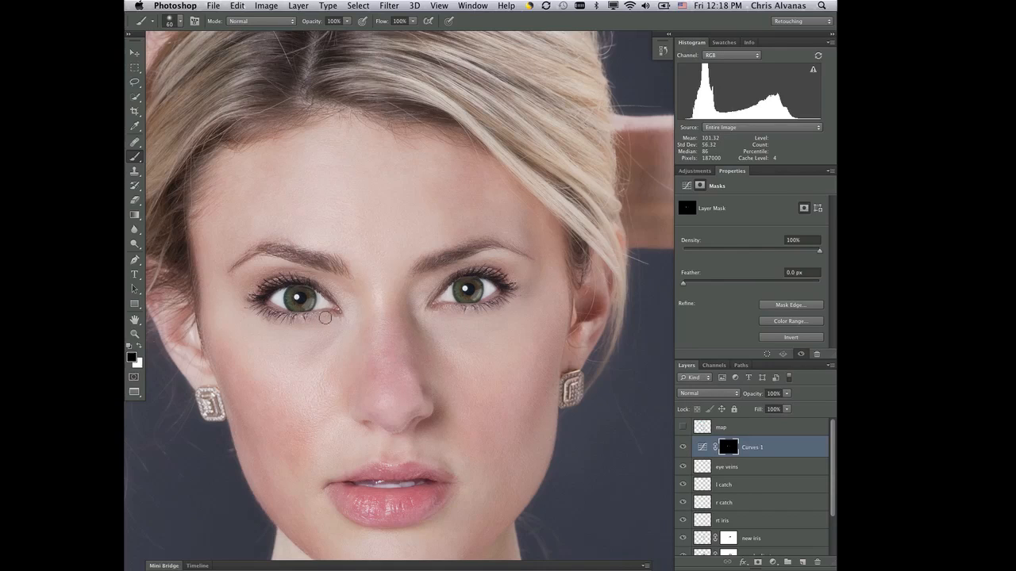
# Lower the midpoint of the eye curve slightly and rename the Curves 1 layer as eye white.
pyautogui.click(702, 447)
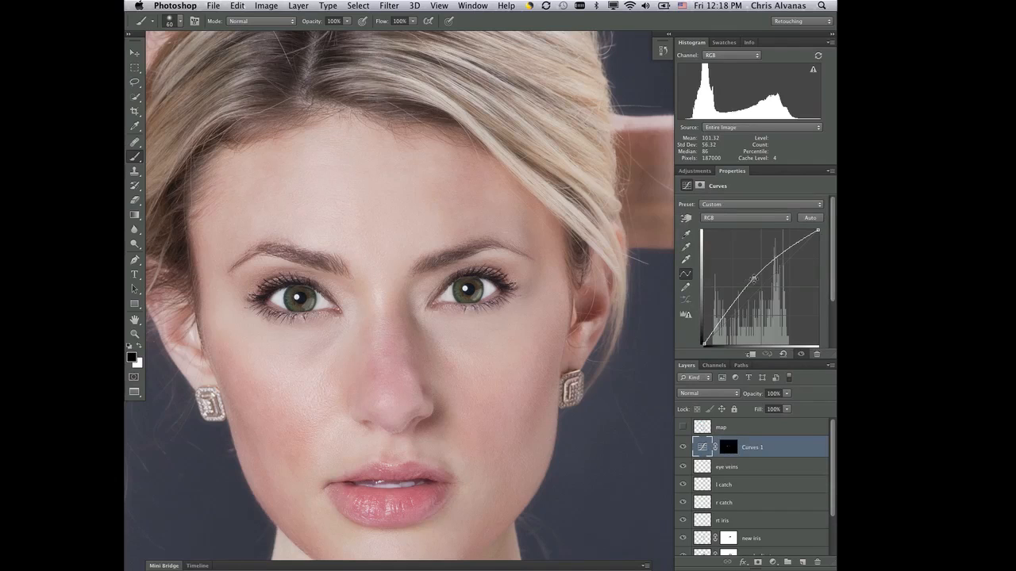
pyautogui.moveTo(753, 279); pyautogui.dragTo(755, 281)
pyautogui.doubleClick(758, 447)
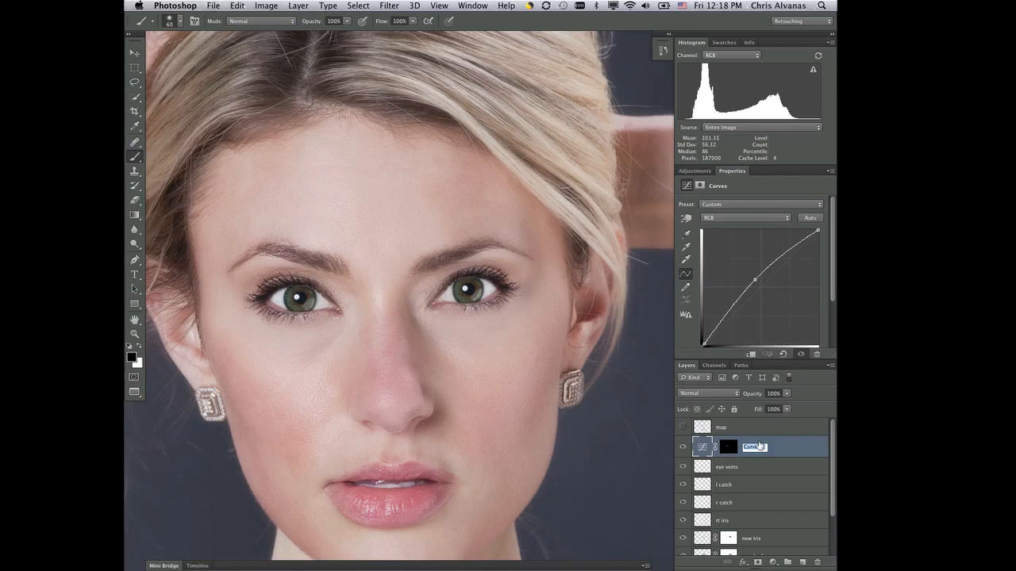
pyautogui.write('eye white')
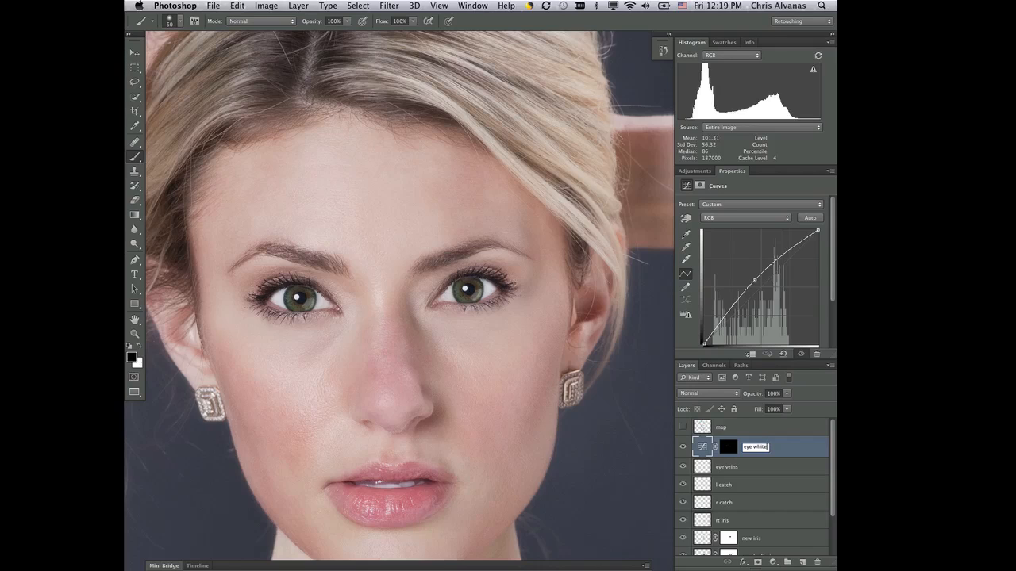
pyautogui.press('Return')
# Select both irises by painting over them in Quick Mask and converting the mask to a selection.
pyautogui.press('q')
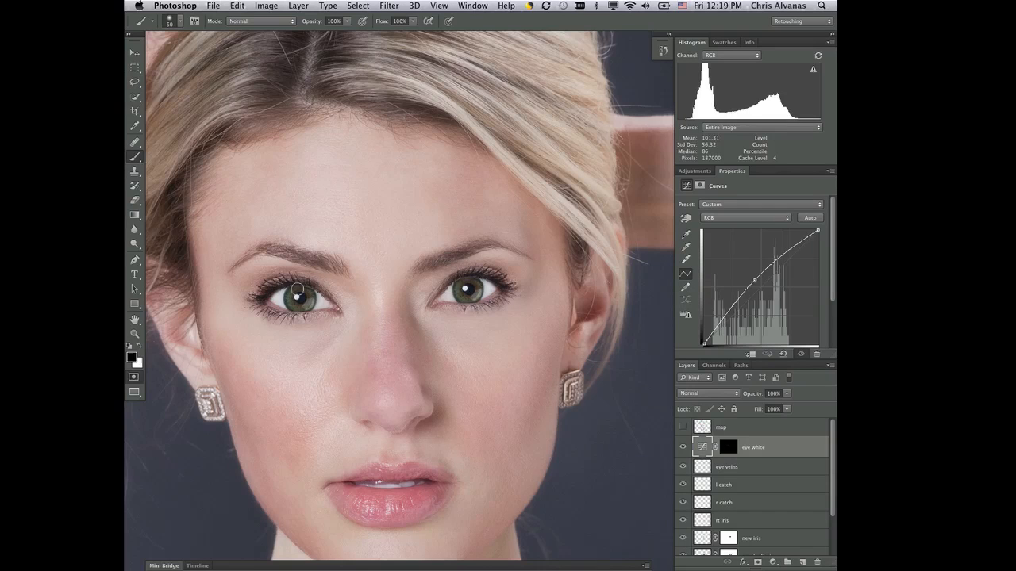
pyautogui.moveTo(295, 297)
pyautogui.mouseDown()
pyautogui.moveTo(292, 308)
pyautogui.moveTo(306, 306)
pyautogui.mouseUp()
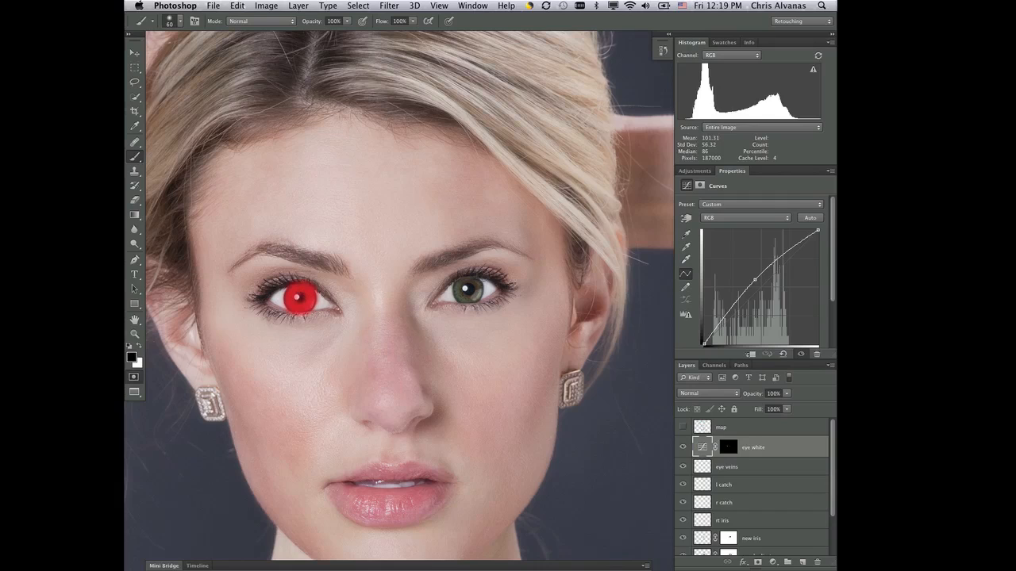
pyautogui.moveTo(473, 290)
pyautogui.mouseDown()
pyautogui.moveTo(461, 281)
pyautogui.moveTo(461, 295)
pyautogui.moveTo(477, 290)
pyautogui.mouseUp()
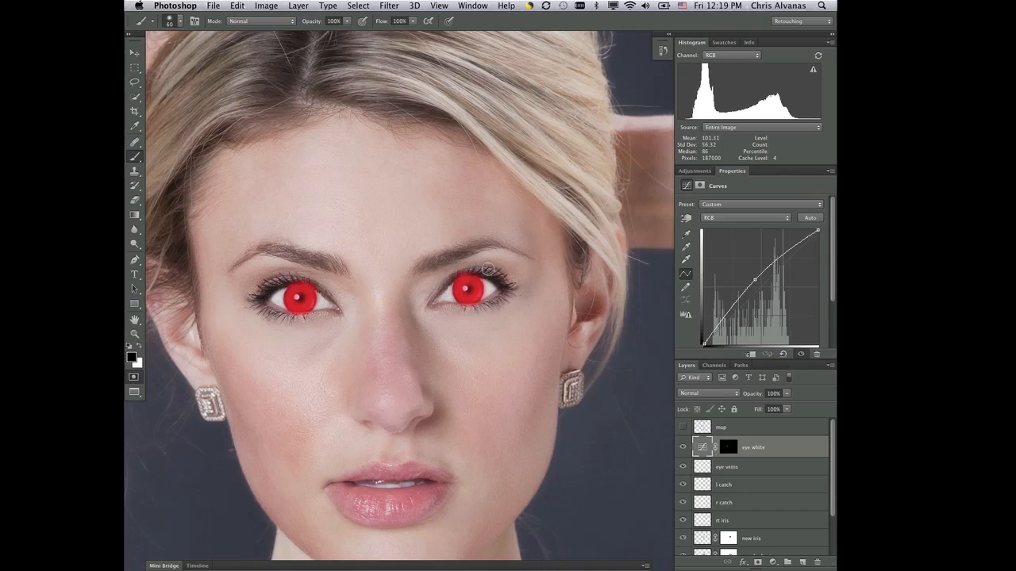
pyautogui.press('q')
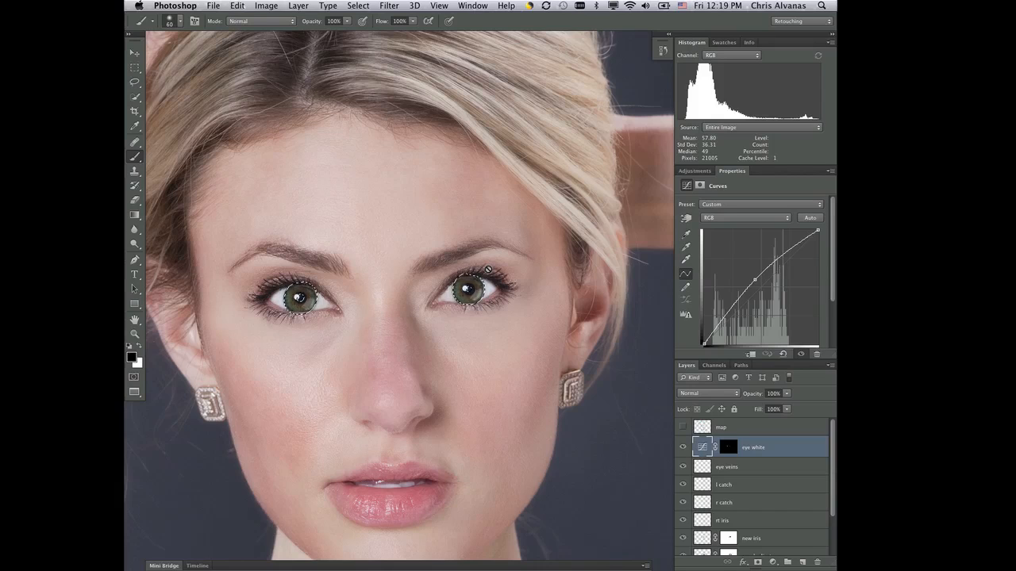
# Add a Color Balance adjustment layer for the irises with midtones at red +16, green +16 and blue +1.
pyautogui.click(706, 184)
pyautogui.click(695, 171)
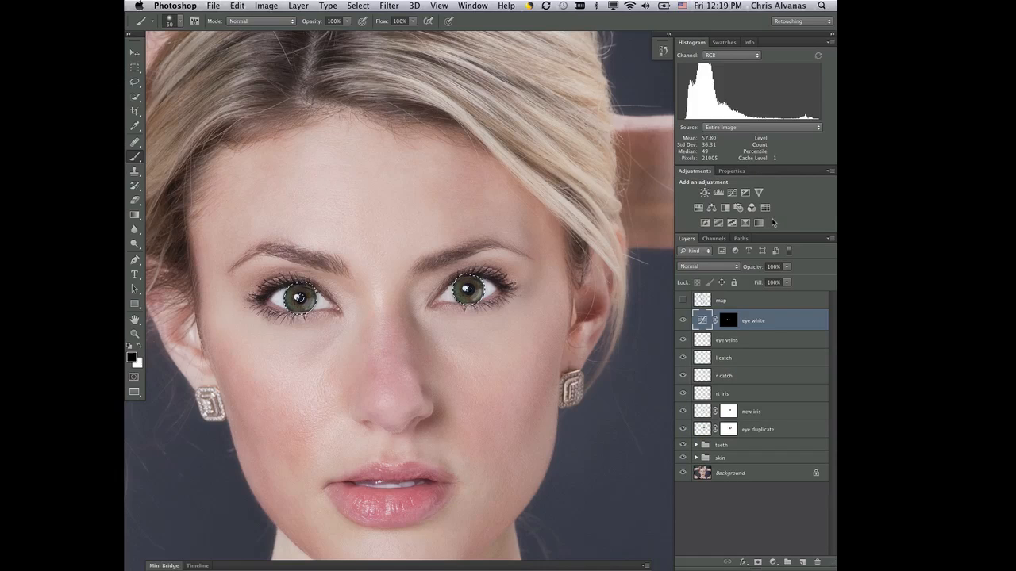
pyautogui.click(711, 207)
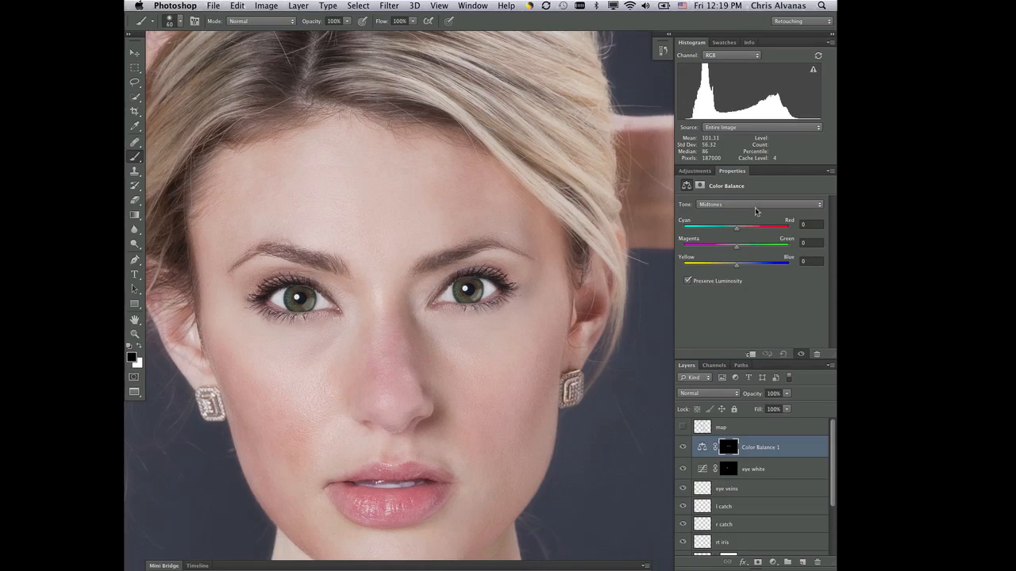
pyautogui.click(741, 246)
pyautogui.moveTo(738, 265)
pyautogui.mouseDown()
pyautogui.moveTo(727, 267)
pyautogui.moveTo(758, 268)
pyautogui.moveTo(736, 269)
pyautogui.mouseUp()
pyautogui.click(742, 232)
pyautogui.click(744, 204)
pyautogui.click(744, 204)
pyautogui.moveTo(741, 247); pyautogui.dragTo(745, 231)
pyautogui.moveTo(737, 270); pyautogui.dragTo(739, 268)
# Shift the iris Color Balance highlights towards green.
pyautogui.click(740, 208)
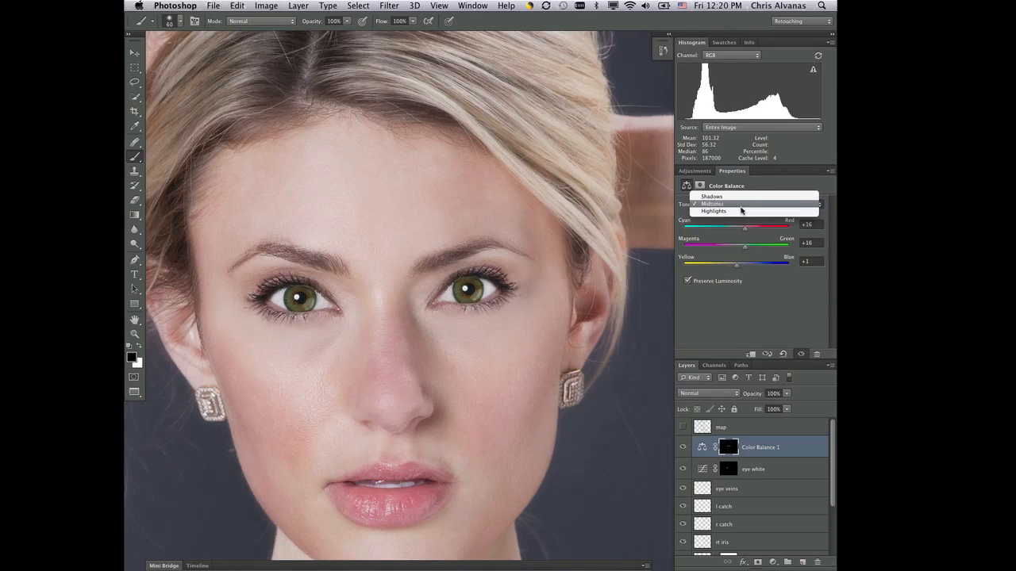
pyautogui.click(740, 211)
pyautogui.moveTo(737, 248); pyautogui.dragTo(745, 250)
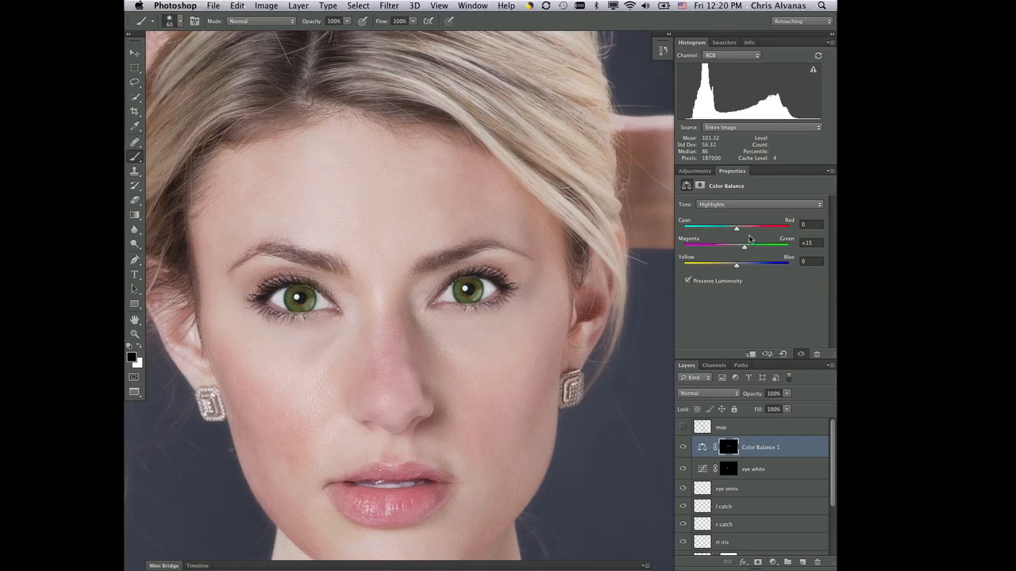
pyautogui.click(752, 249)
pyautogui.moveTo(754, 250); pyautogui.dragTo(756, 241)
# Target the mask of the Color Balance 1 layer and rename the layer as iris color.
pyautogui.click(730, 449)
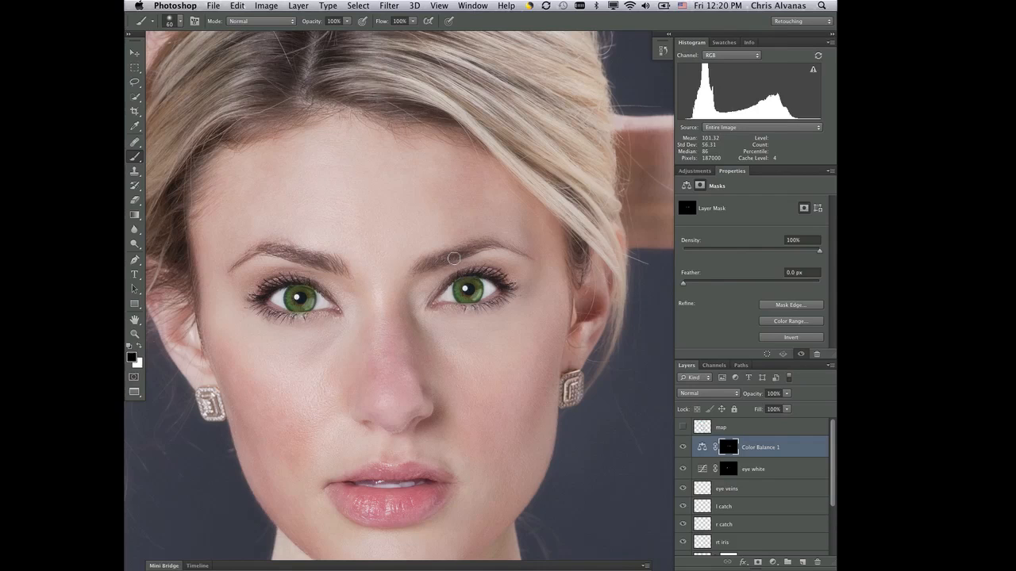
pyautogui.doubleClick(764, 446)
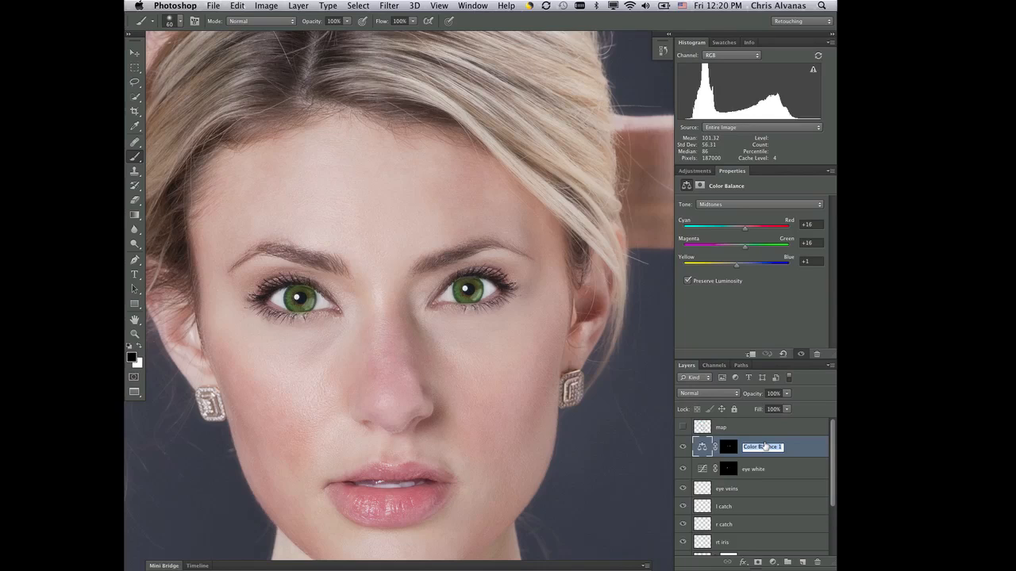
pyautogui.write('iris color')
pyautogui.press('Return')
# Load the iris color mask as a selection and brighten the irises with a raised-midpoint Curves adjustment layer.
pyautogui.click(728, 447)
pyautogui.keyDown('super'); pyautogui.click(729, 448); pyautogui.keyUp('super')
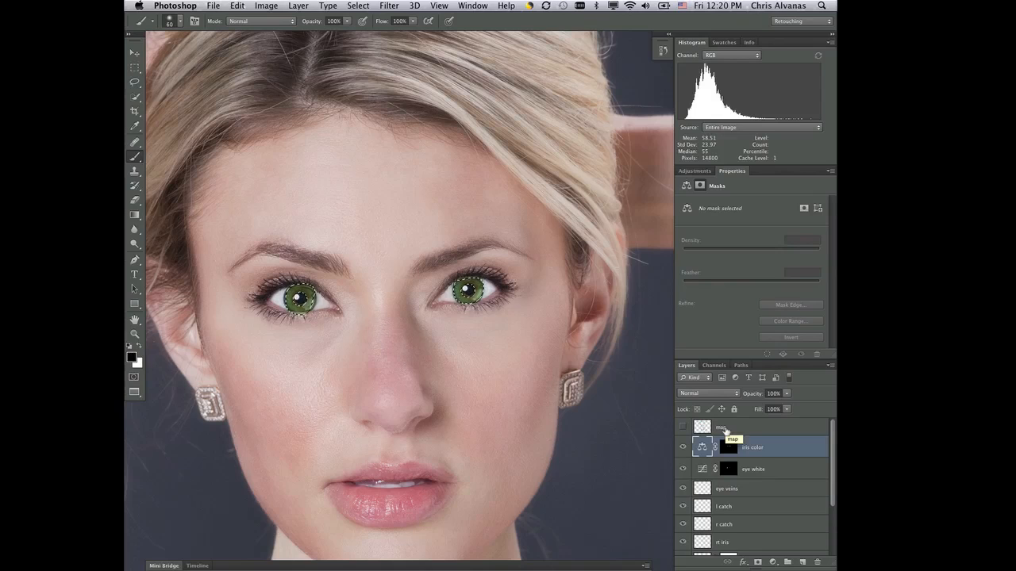
pyautogui.click(695, 171)
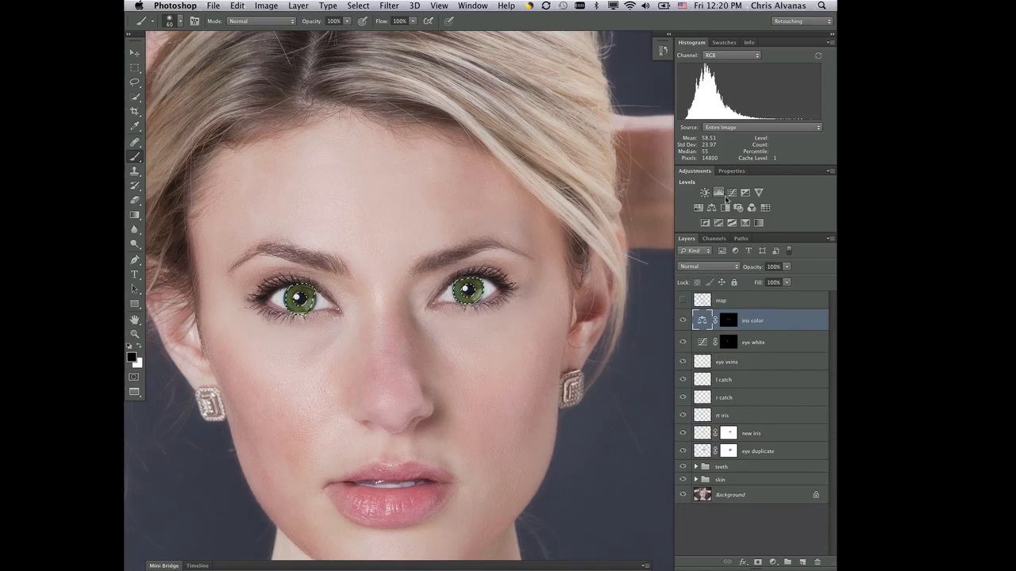
pyautogui.click(735, 196)
pyautogui.moveTo(756, 293); pyautogui.dragTo(756, 281)
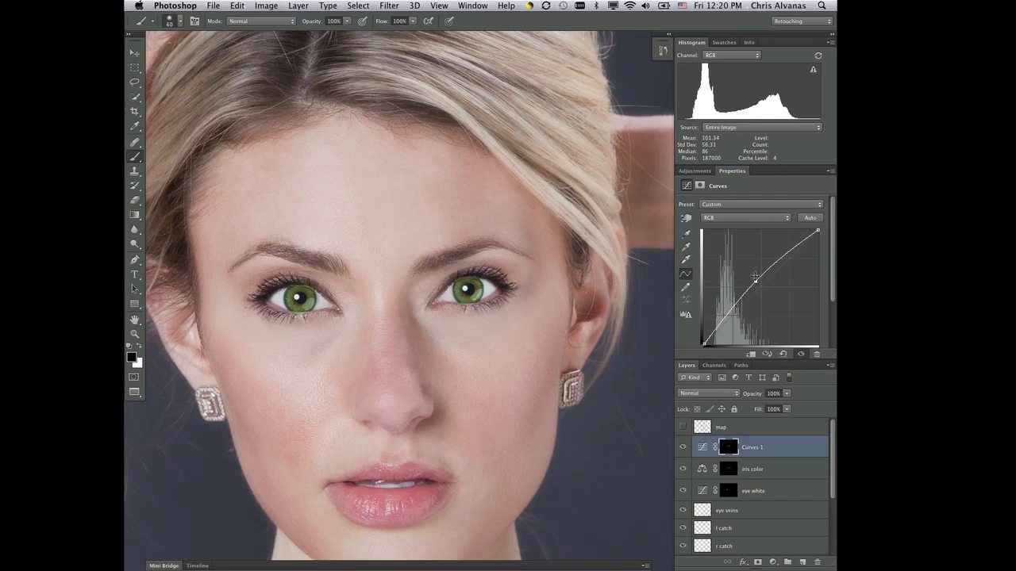
# Rename the new iris Curves layer as iris bright and target its layer mask.
pyautogui.doubleClick(750, 449)
pyautogui.write('iris bright')
pyautogui.press('Return')
pyautogui.click(728, 448)
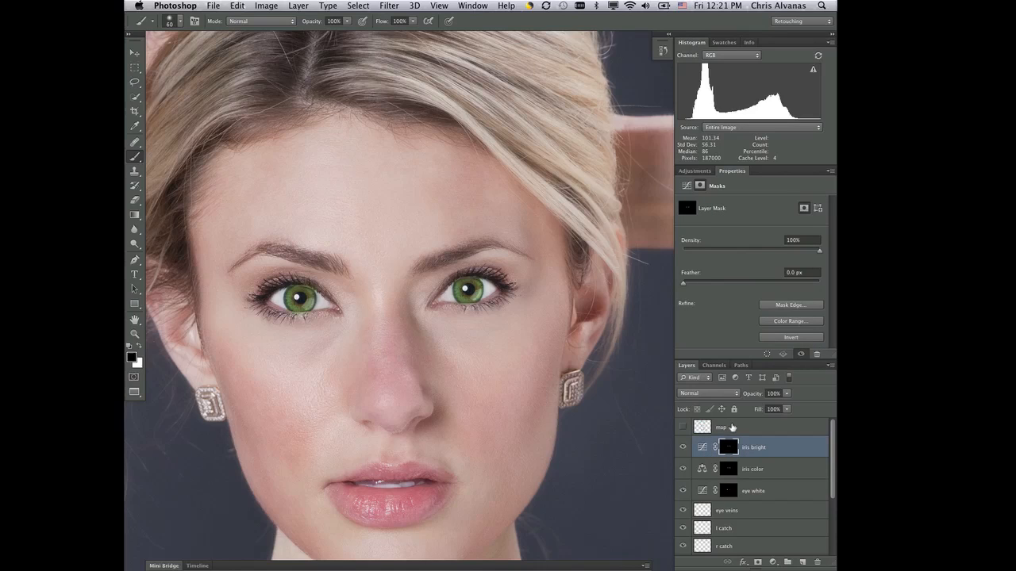